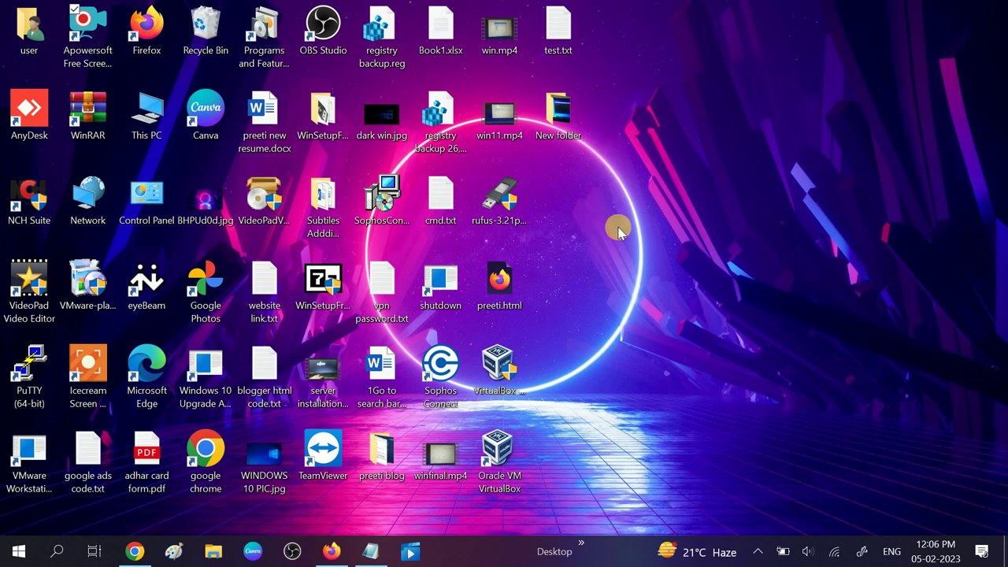
# - Run secpol.msc from the Windows Run dialog to launch Local Security Policy
pyautogui.press('super+r')
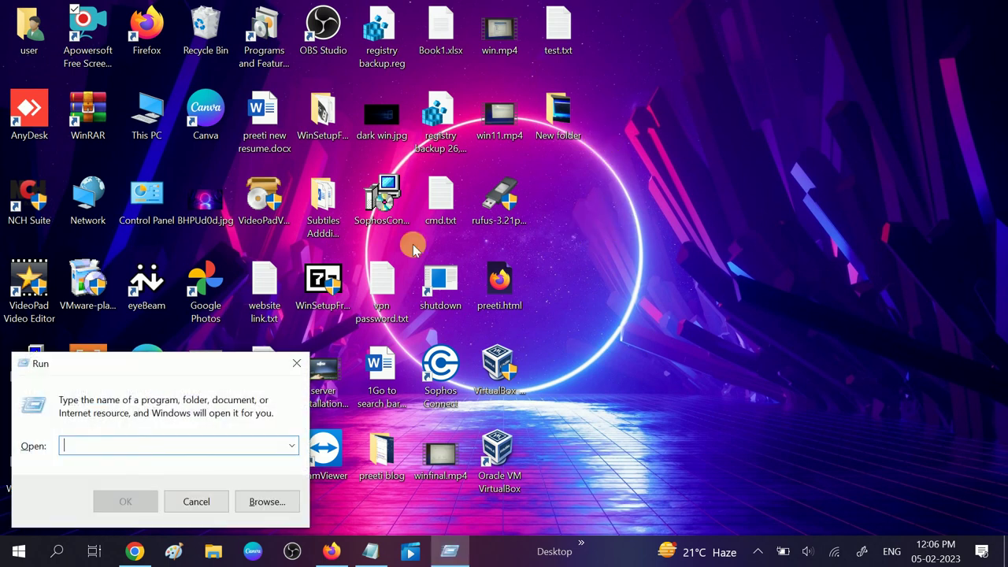
pyautogui.moveTo(153, 367); pyautogui.dragTo(611, 213)
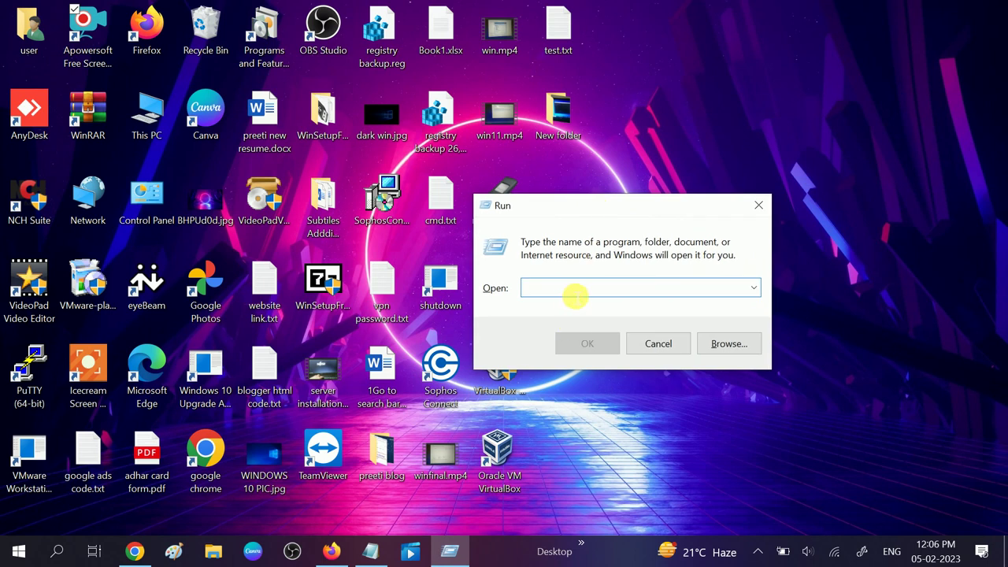
pyautogui.write('secpo')
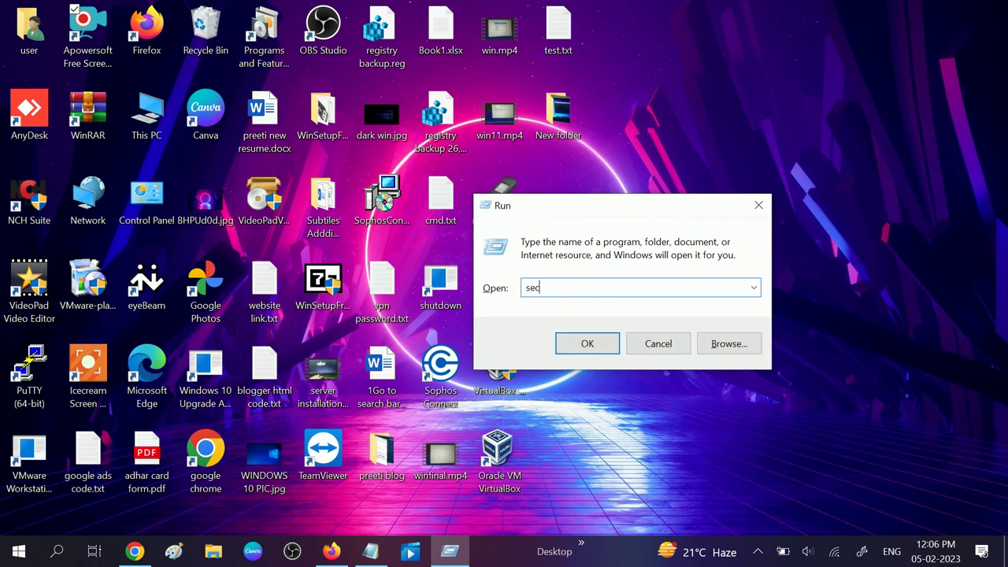
pyautogui.write('l.msc')
pyautogui.press('Return')
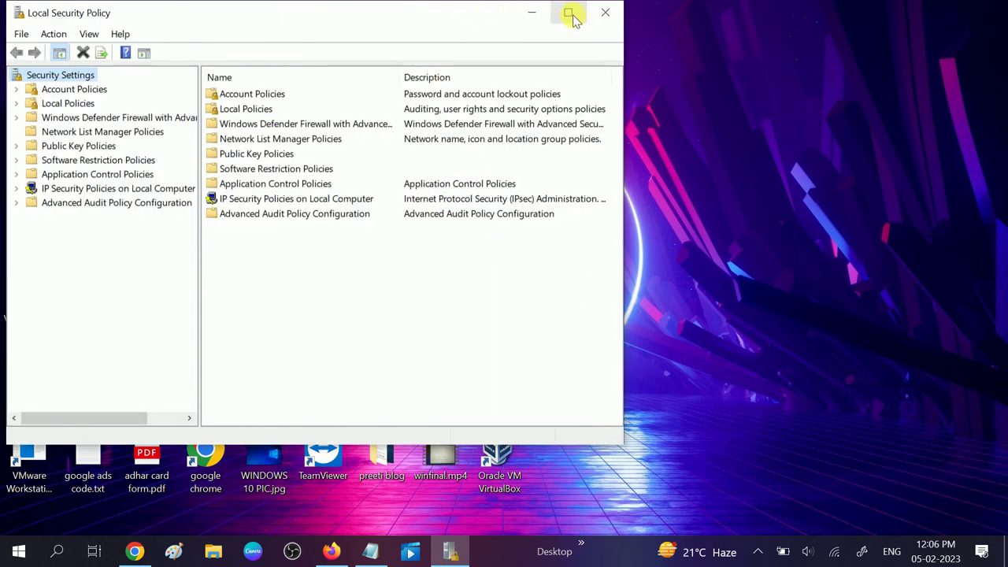
# - Maximize the console and show the Security Options list under Local Policies
pyautogui.click(570, 13)
pyautogui.moveTo(375, 23); pyautogui.dragTo(416, 27)
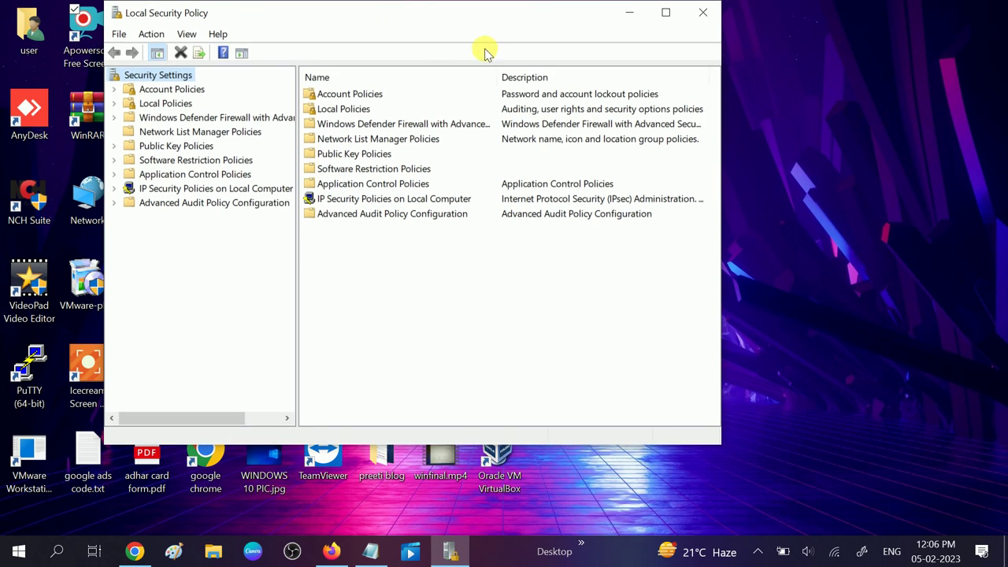
pyautogui.click(665, 12)
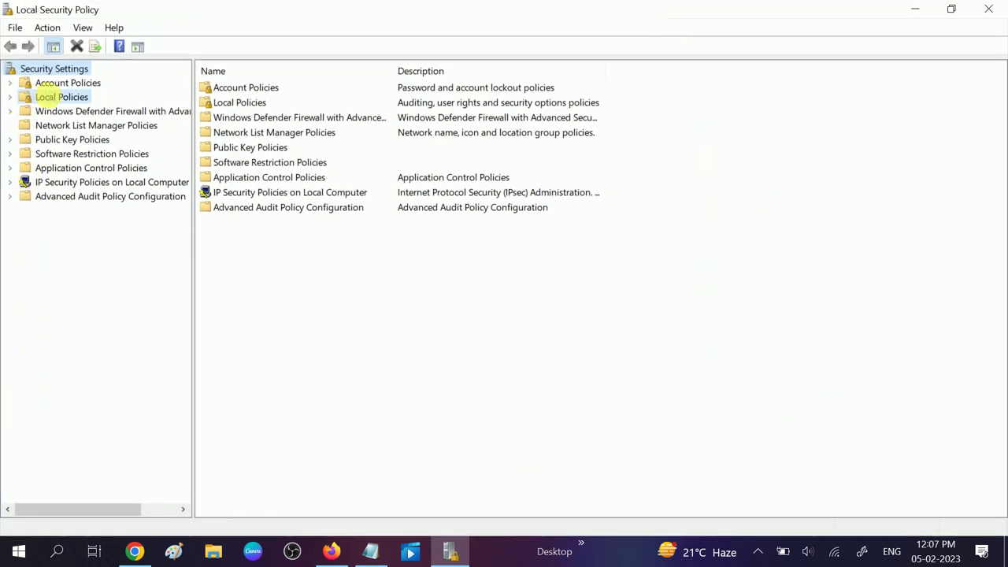
pyautogui.doubleClick(49, 97)
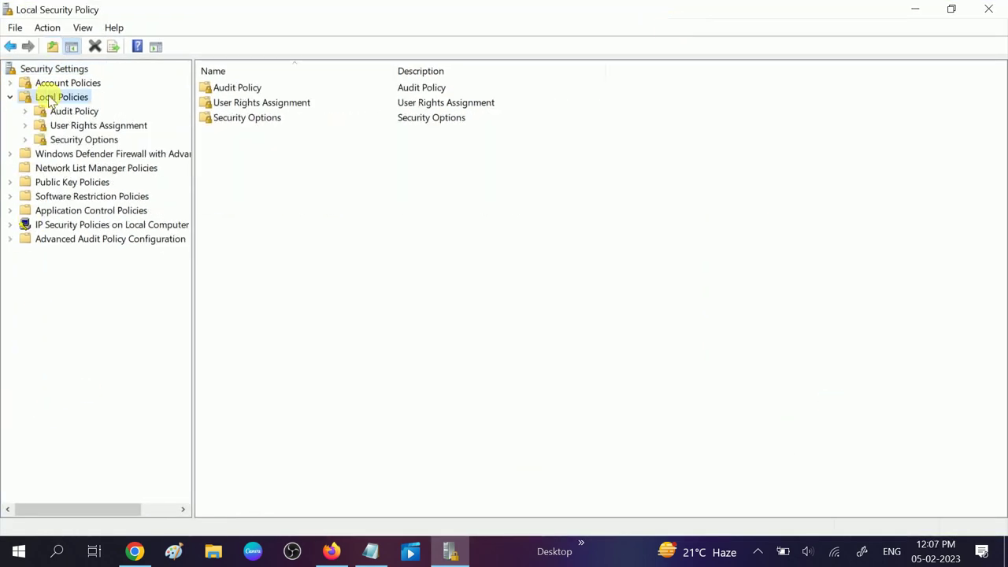
pyautogui.click(66, 141)
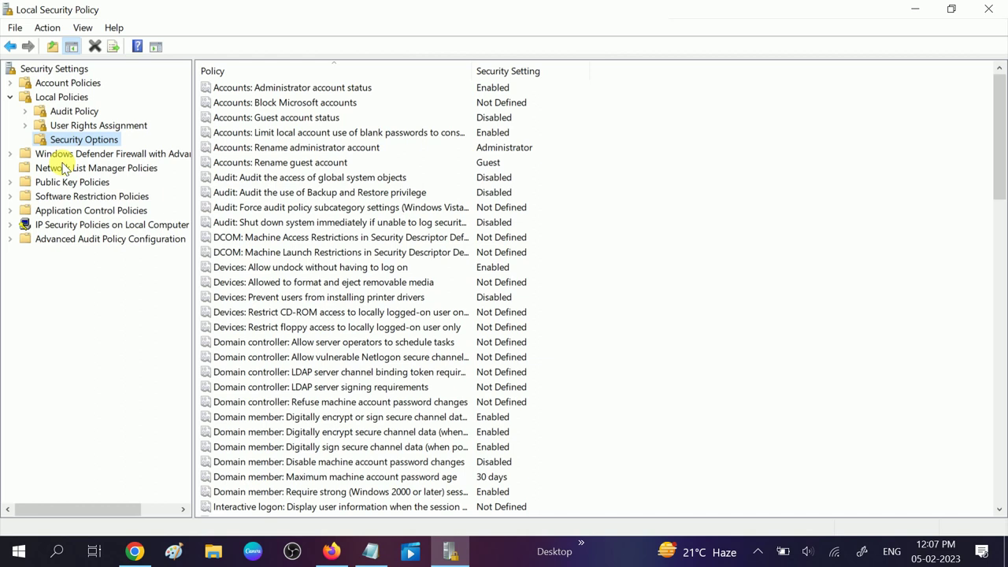
# - Locate and select the Interactive logon: Machine inactivity limit policy in the list
pyautogui.click(281, 255)
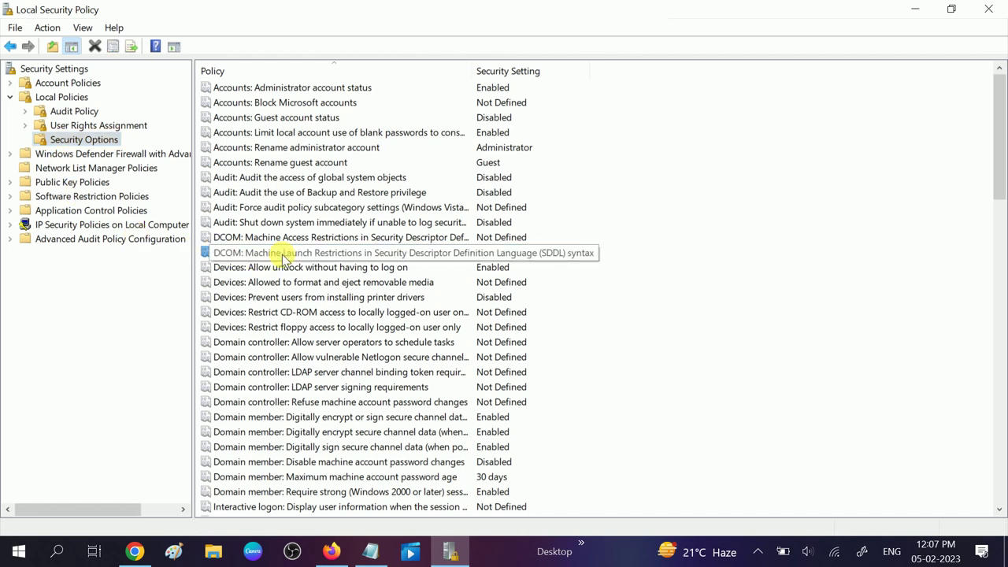
pyautogui.press('i')
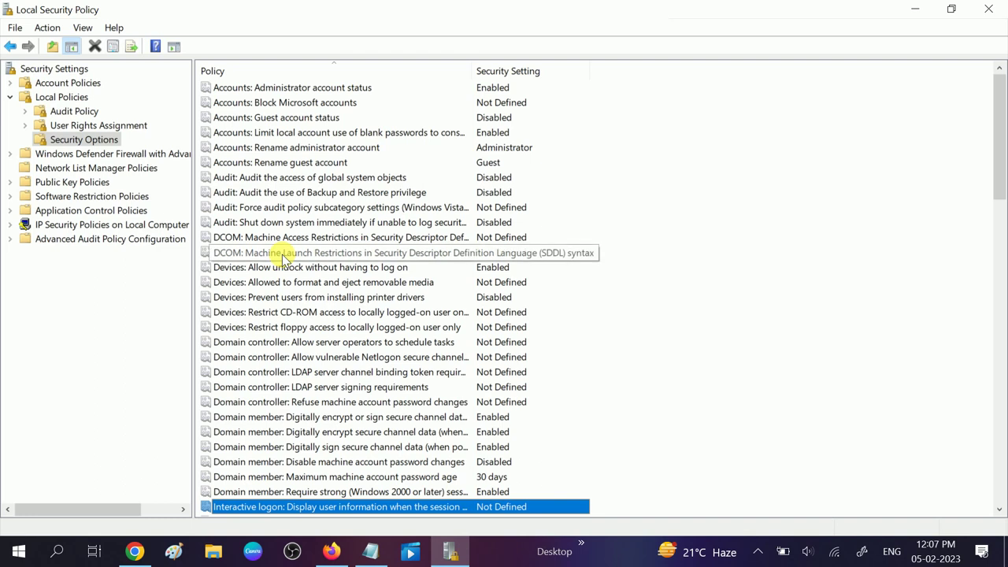
pyautogui.scroll(-4, 291, 268)
pyautogui.scroll(-1, 299, 276)
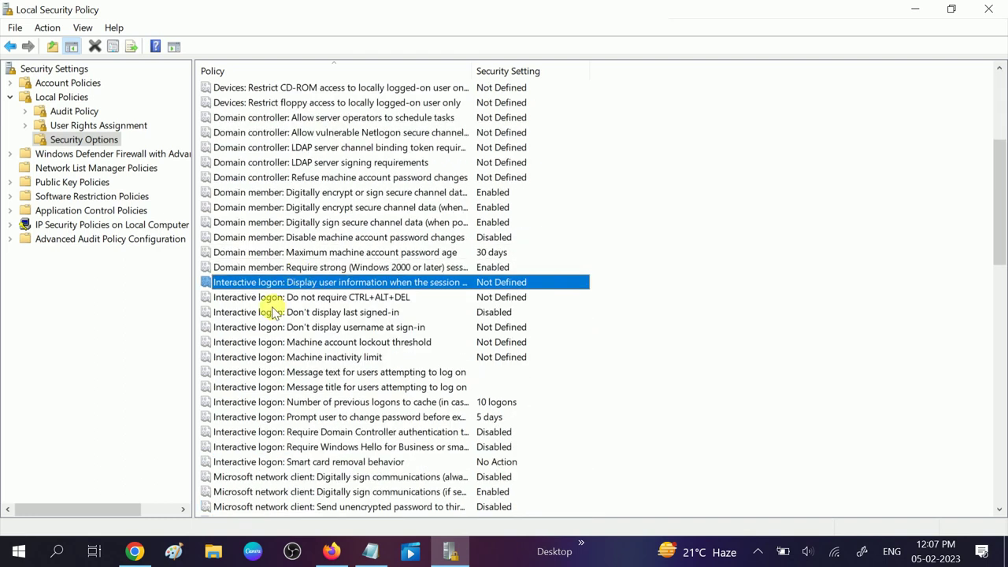
pyautogui.click(298, 298)
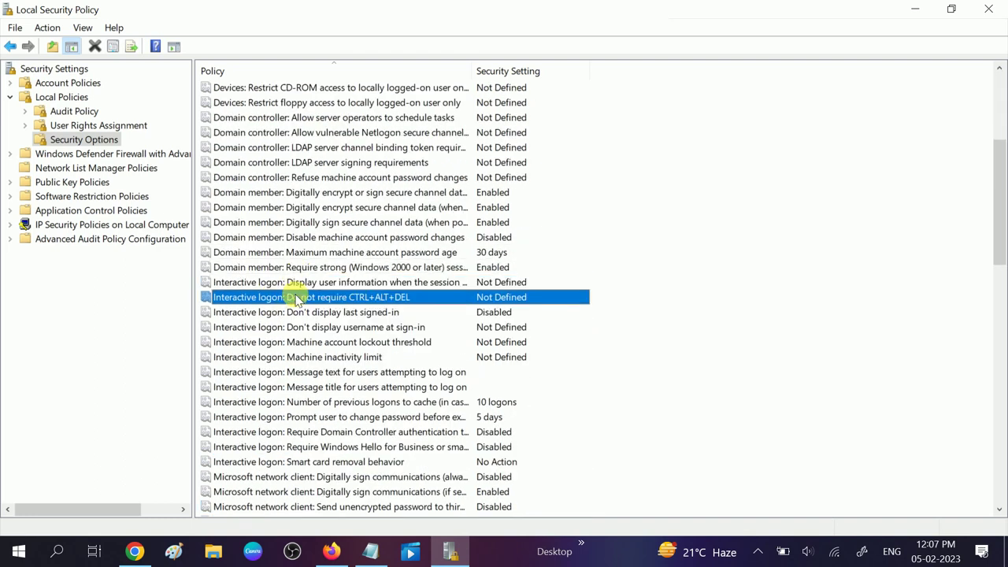
pyautogui.press('Down')
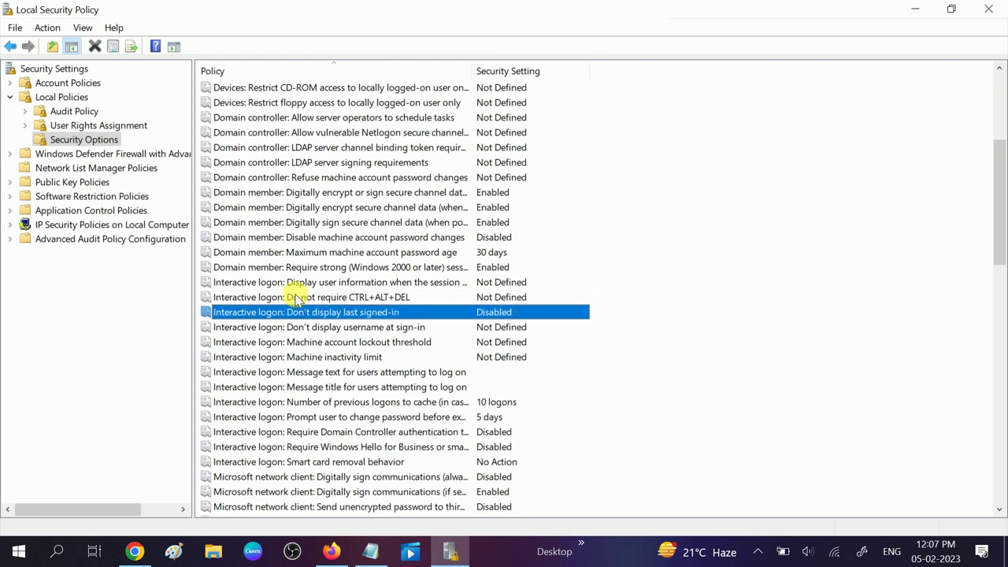
pyautogui.press('Down')
pyautogui.press('Down')
pyautogui.press('Down')
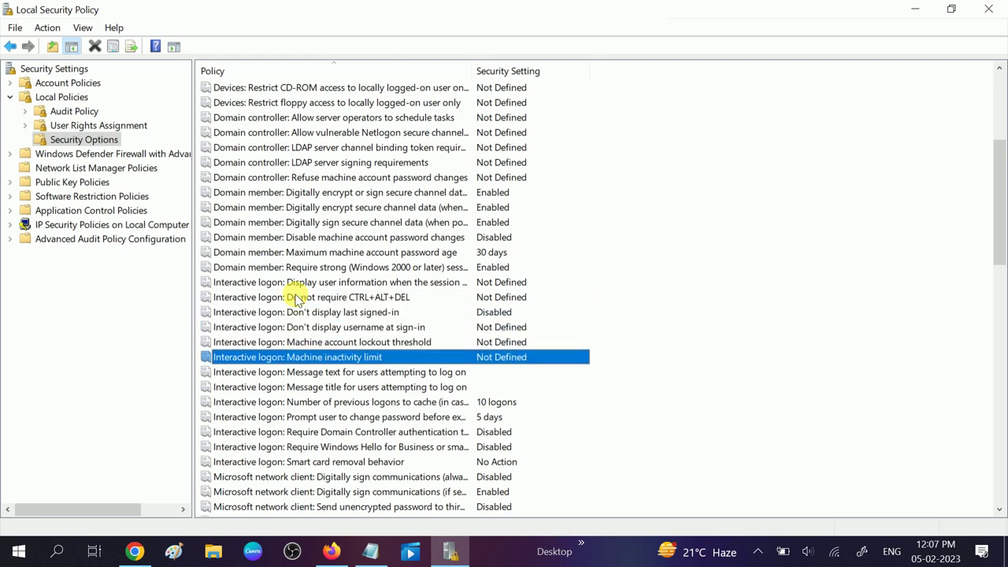
pyautogui.scroll(-3, 297, 299)
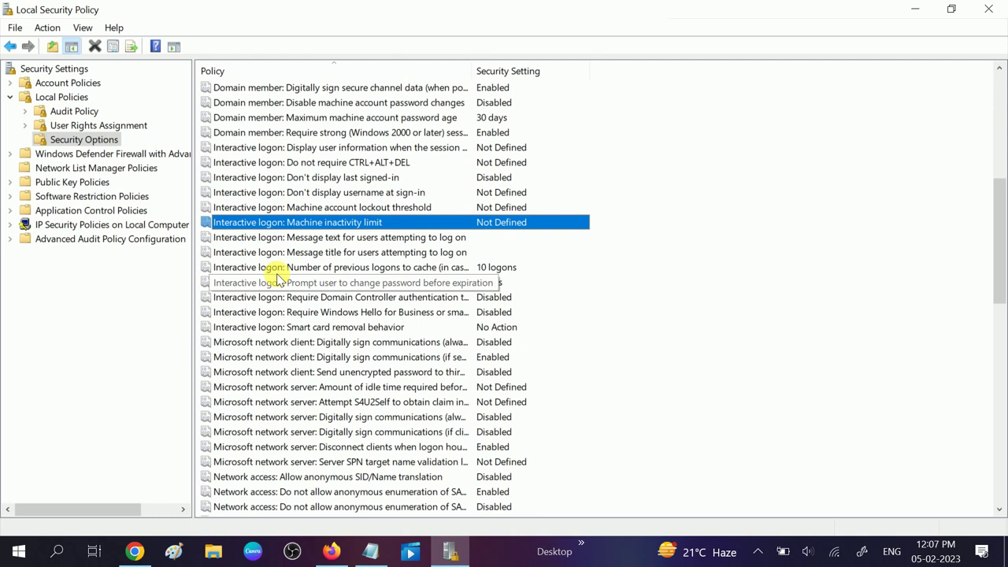
pyautogui.press('Down')
pyautogui.press('Down')
pyautogui.click(244, 224)
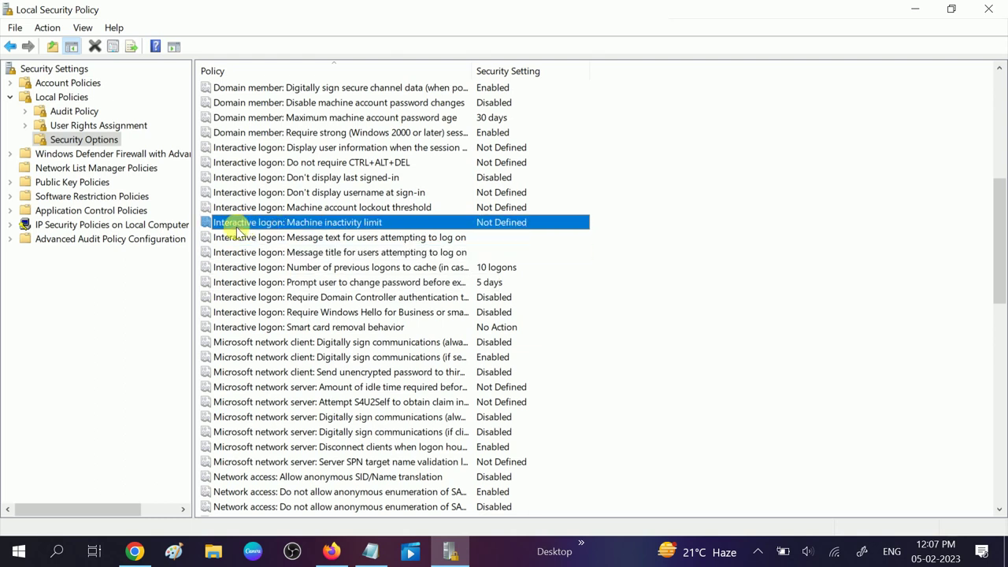
# - Open the Machine inactivity limit properties, enter 300 seconds, and read the Explain description
pyautogui.doubleClick(375, 223)
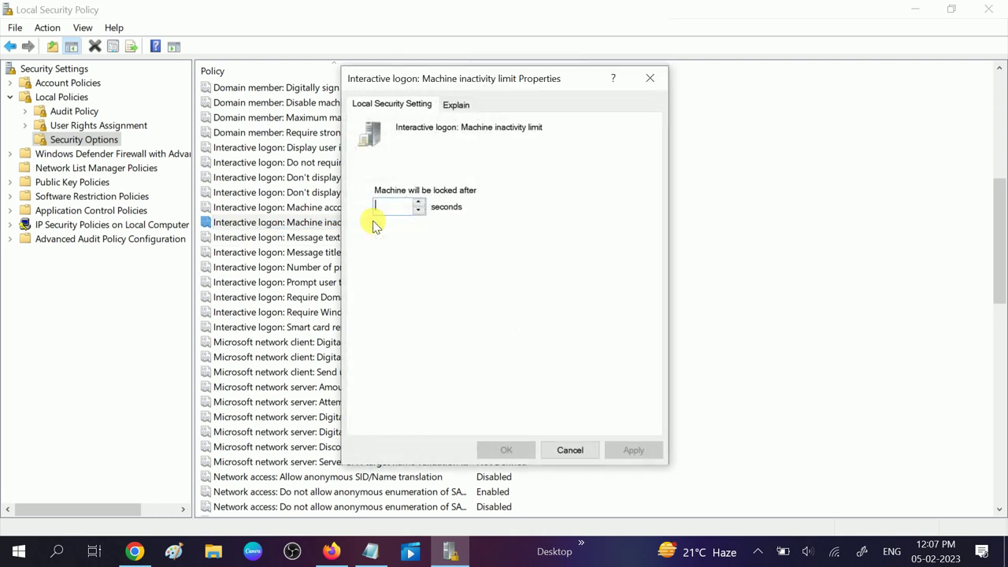
pyautogui.click(391, 211)
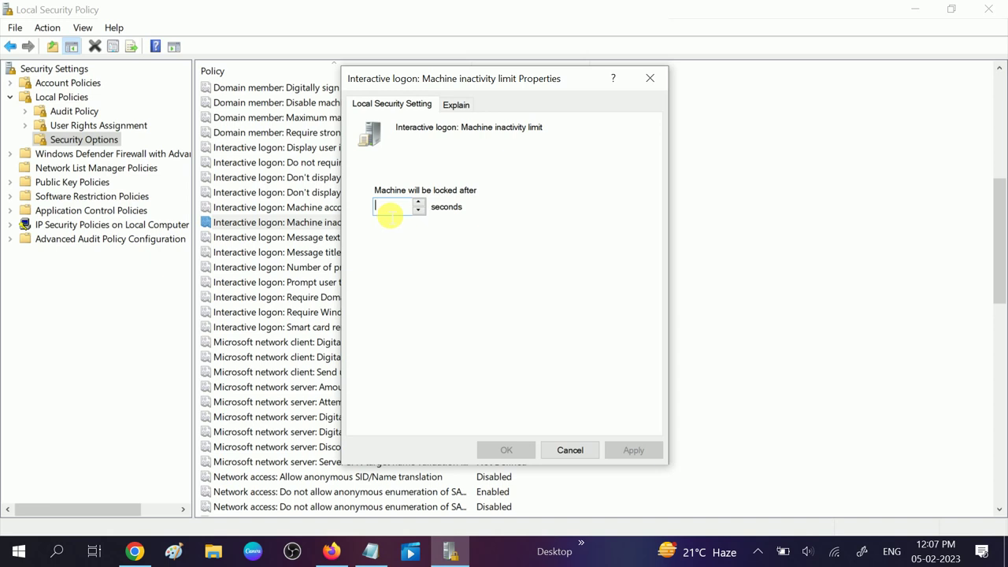
pyautogui.write('3')
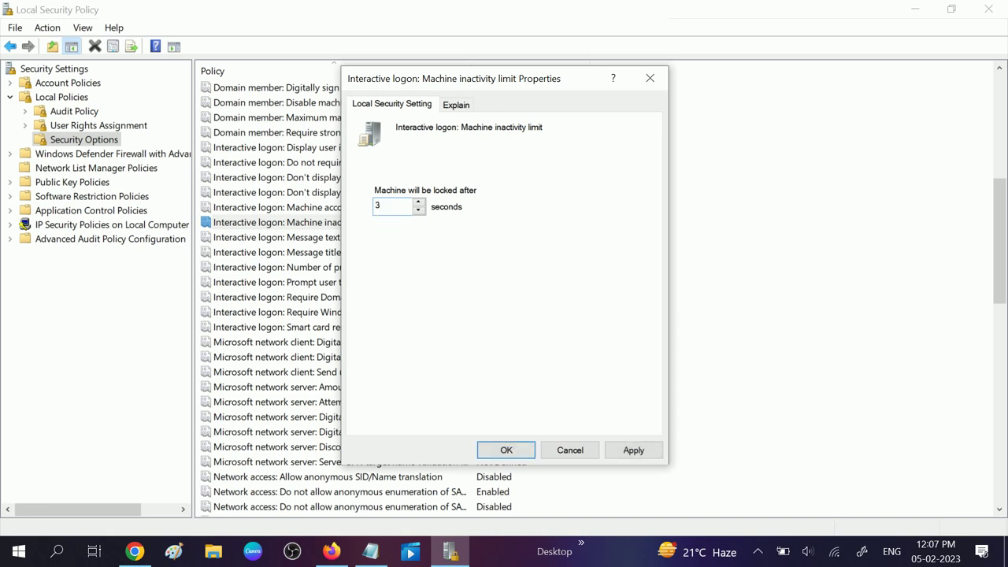
pyautogui.write('00')
pyautogui.click(464, 108)
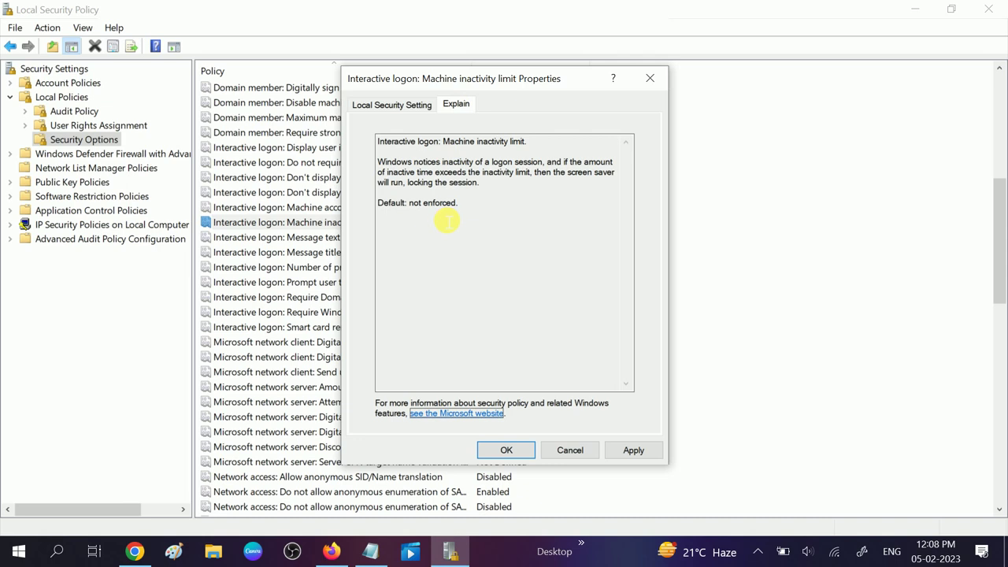
pyautogui.moveTo(383, 163); pyautogui.dragTo(479, 183)
# - Change the inactivity limit to 600 seconds and apply it
pyautogui.click(396, 103)
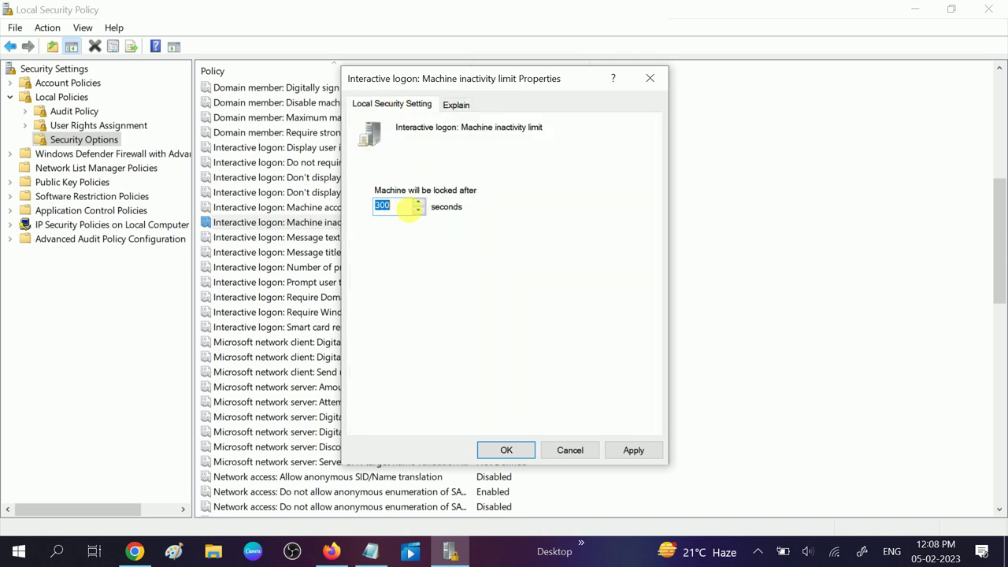
pyautogui.click(399, 210)
pyautogui.press('BackSpace')
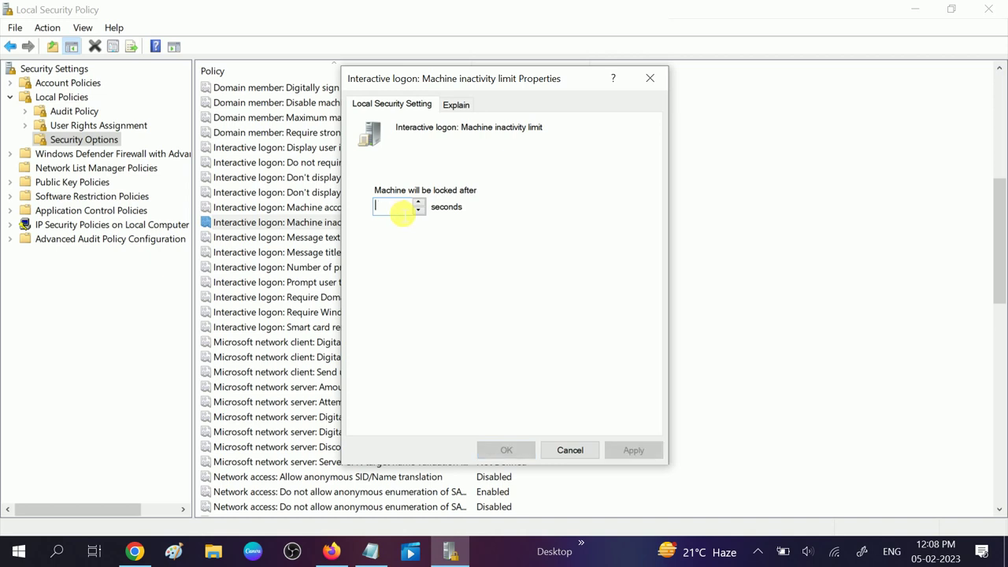
pyautogui.write('6000')
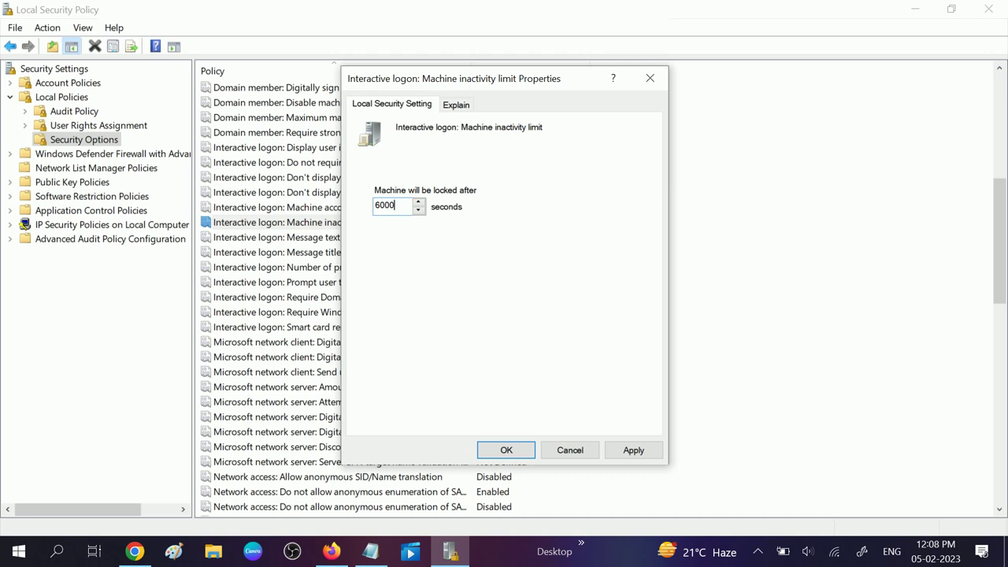
pyautogui.press('BackSpace')
pyautogui.click(634, 451)
pyautogui.click(504, 451)
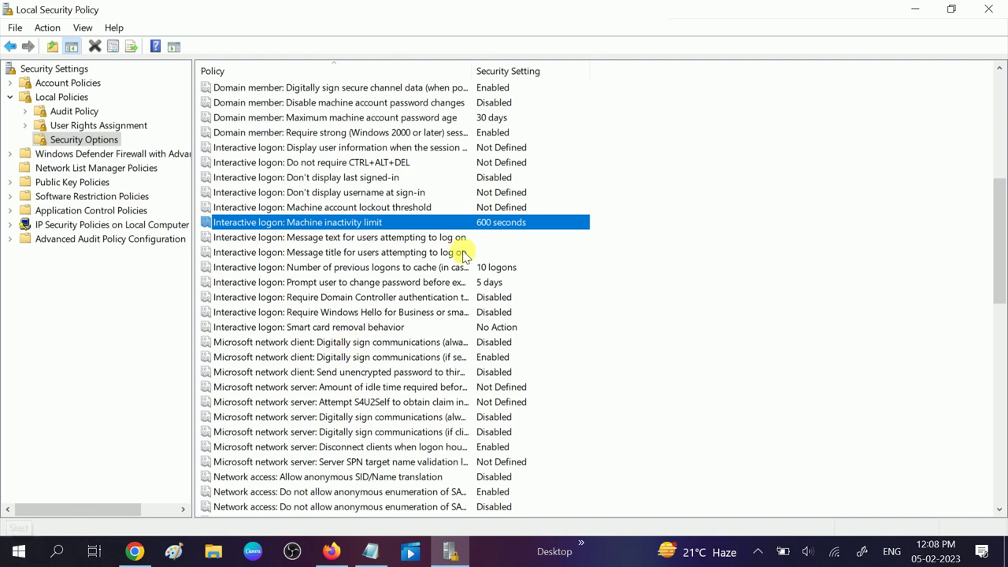
# - Reopen Machine inactivity limit, enter 0 seconds in place of 600, and apply
pyautogui.click(366, 249)
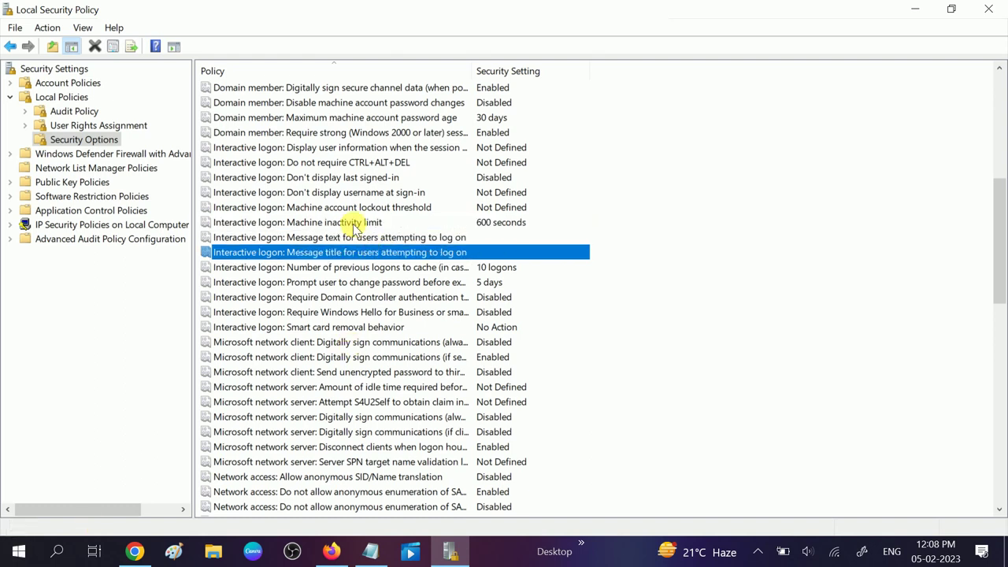
pyautogui.click(354, 223)
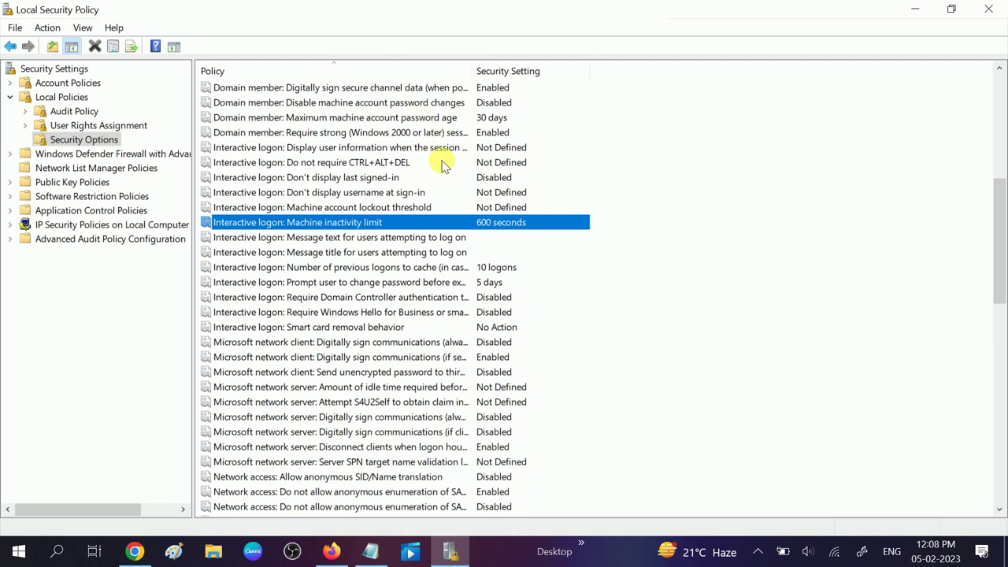
pyautogui.doubleClick(354, 223)
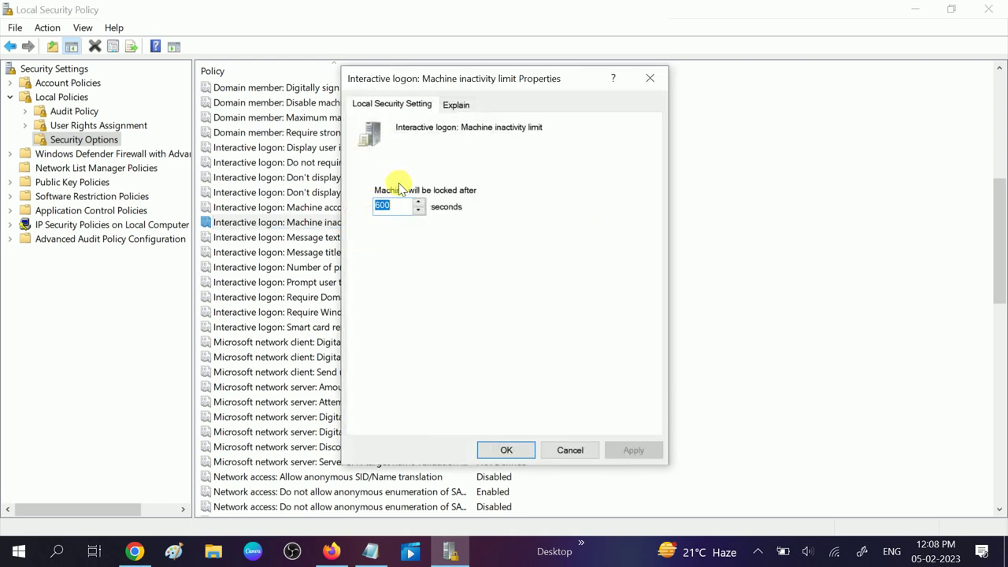
pyautogui.write('0')
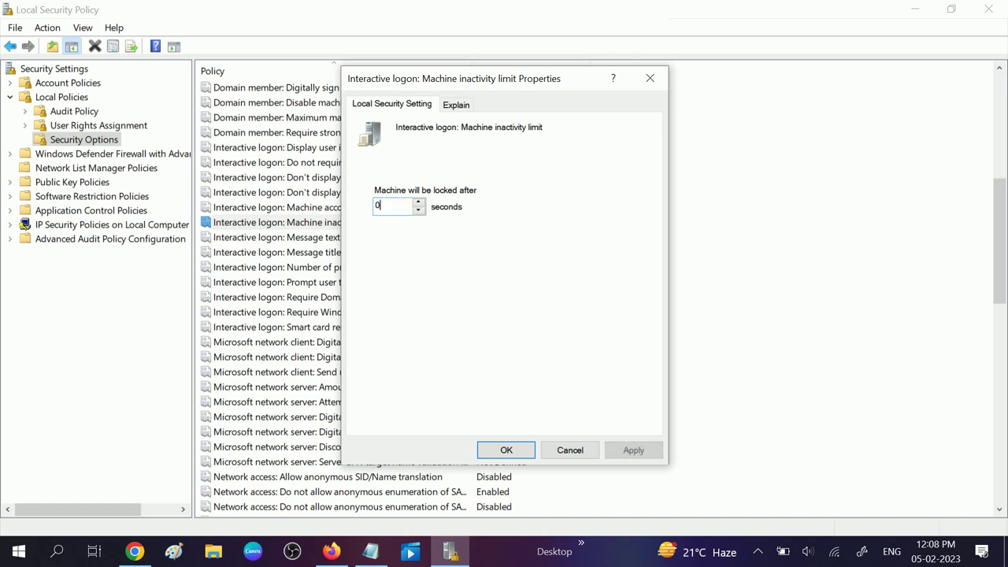
pyautogui.click(624, 450)
pyautogui.click(506, 449)
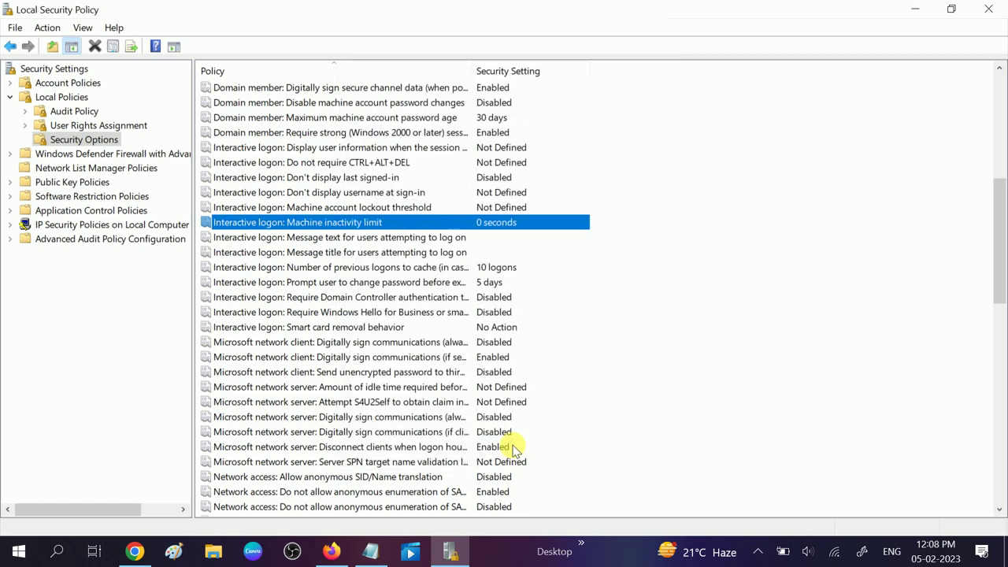
pyautogui.click(360, 237)
pyautogui.click(360, 222)
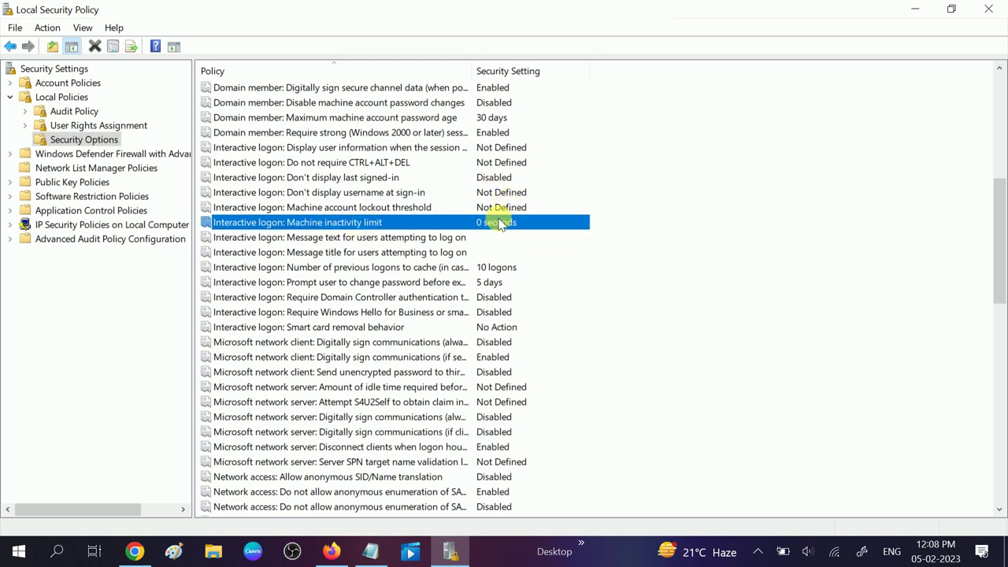
pyautogui.click(353, 236)
pyautogui.click(352, 223)
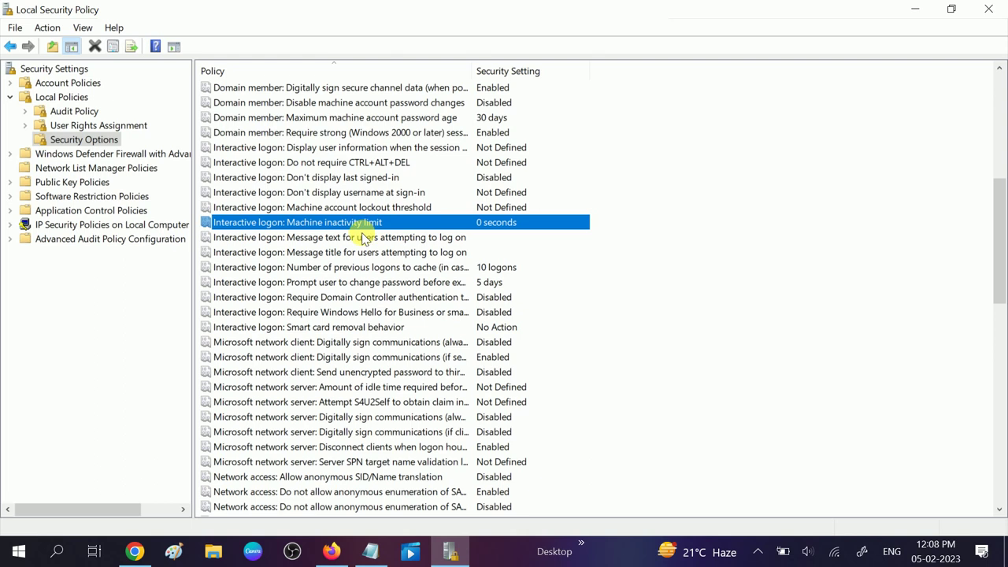
pyautogui.click(362, 237)
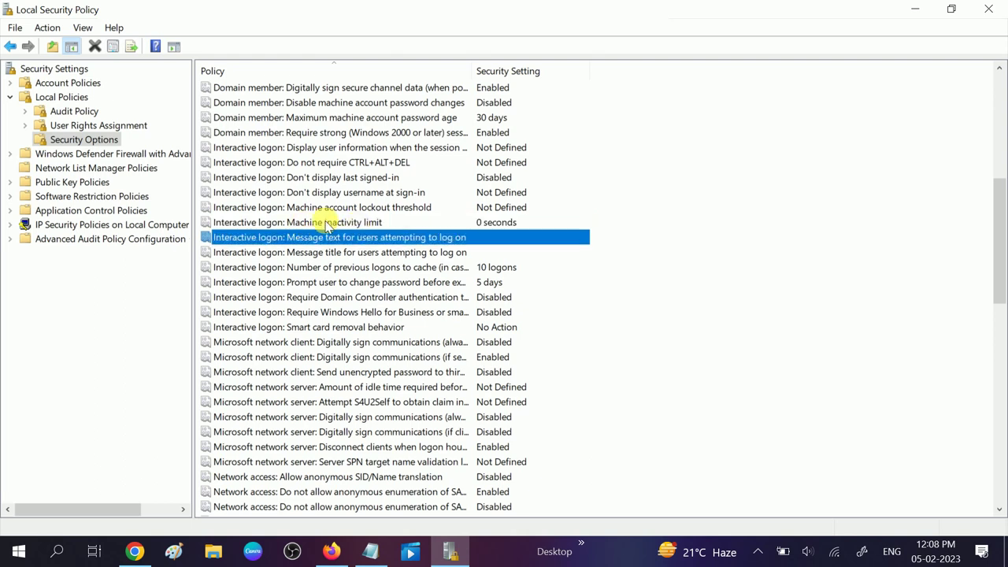
pyautogui.click(327, 223)
pyautogui.click(349, 237)
pyautogui.click(343, 225)
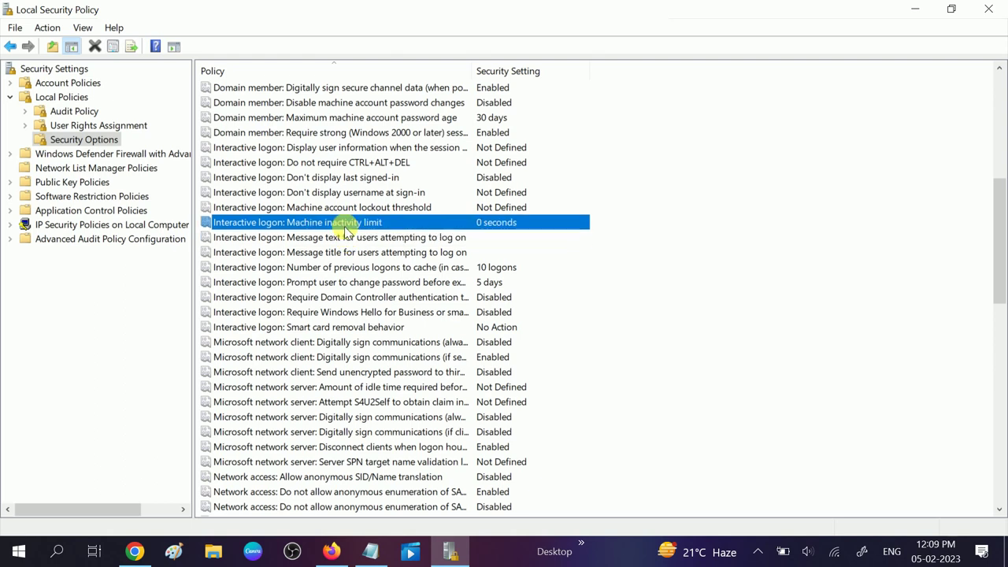